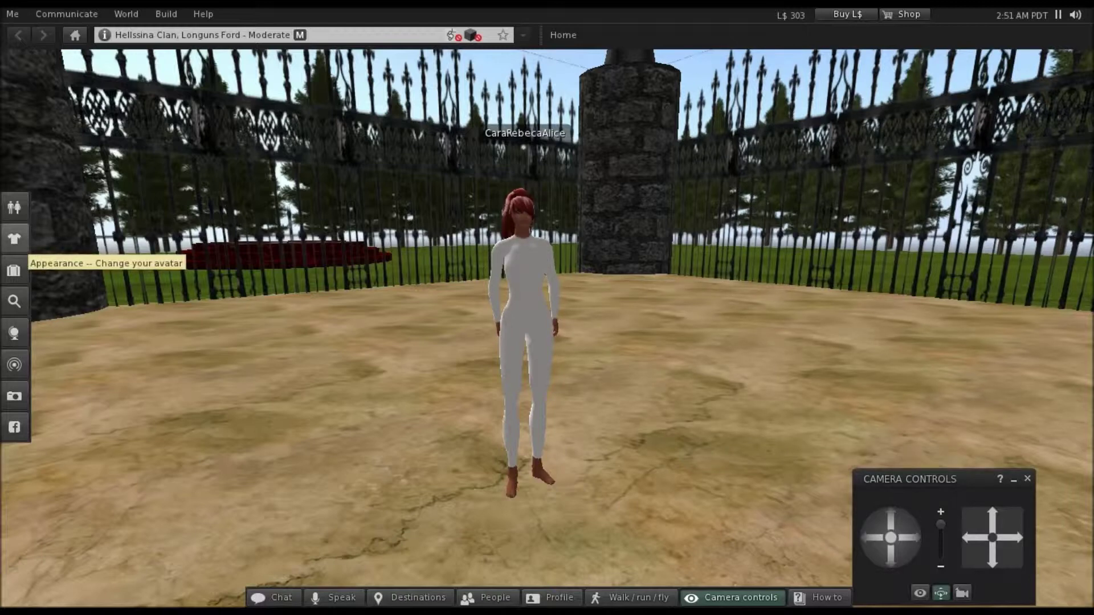
# Step: Open Appearance, expand Basic Start Outfit, and bring up the context menu for its worn Basic top
pyautogui.click(14, 238)
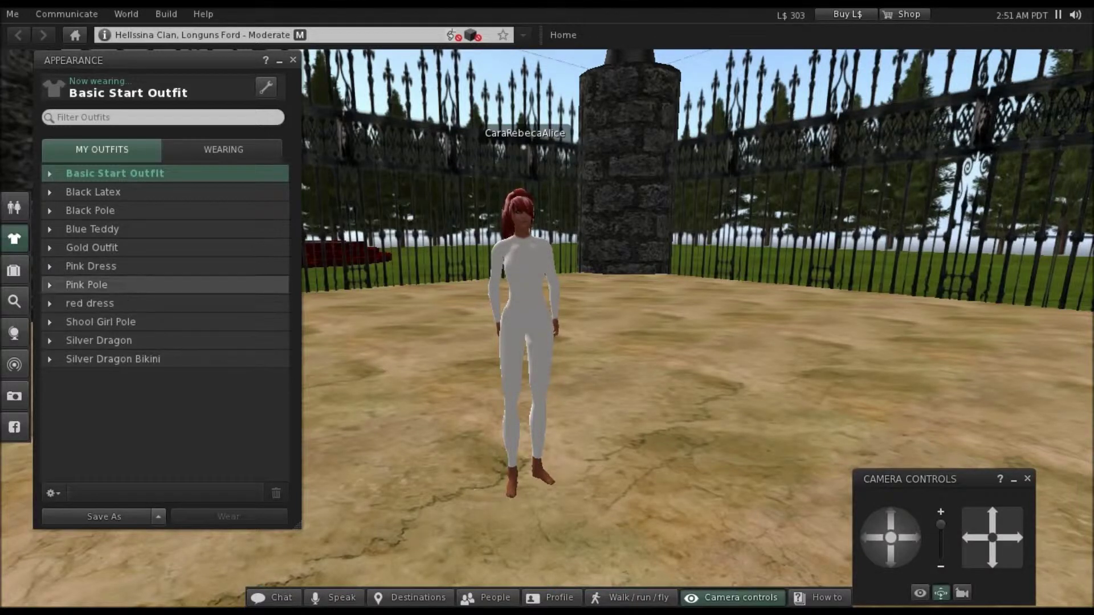
pyautogui.press('Return')
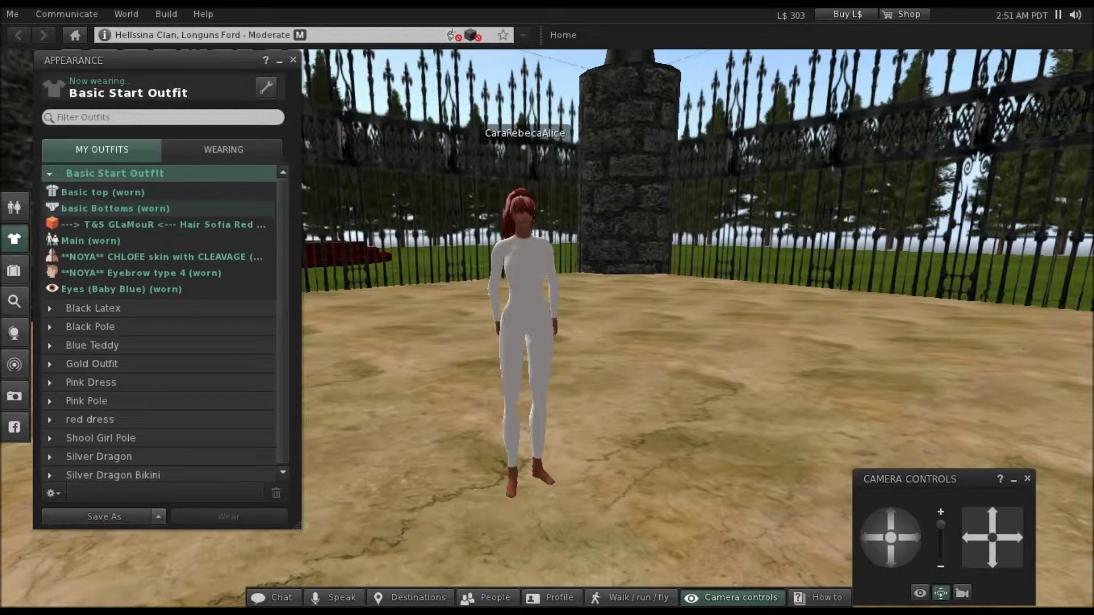
pyautogui.click(103, 192)
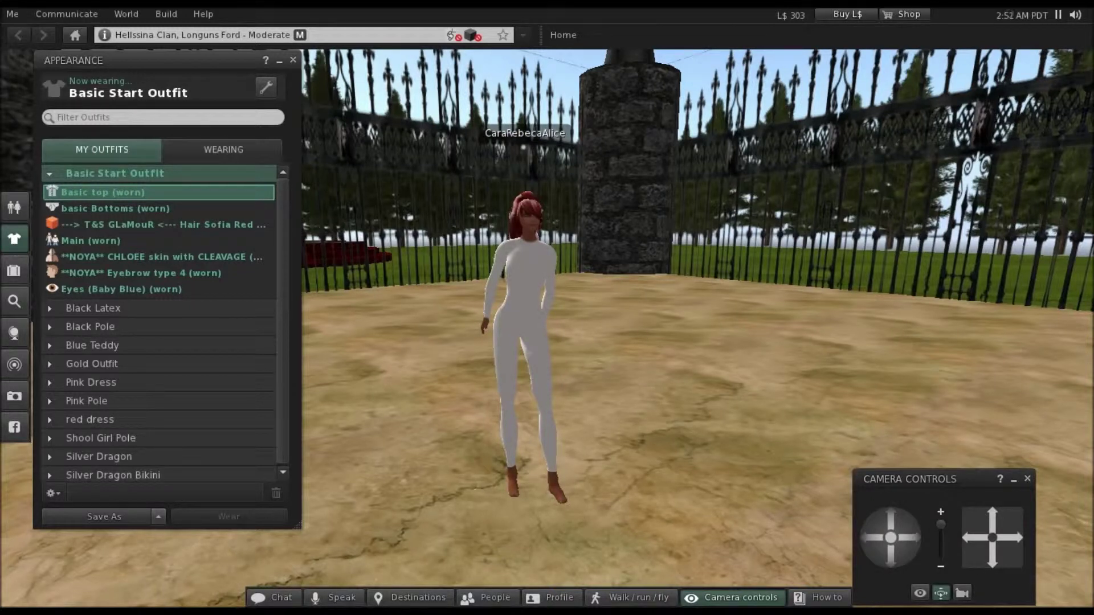
pyautogui.rightClick(169, 193)
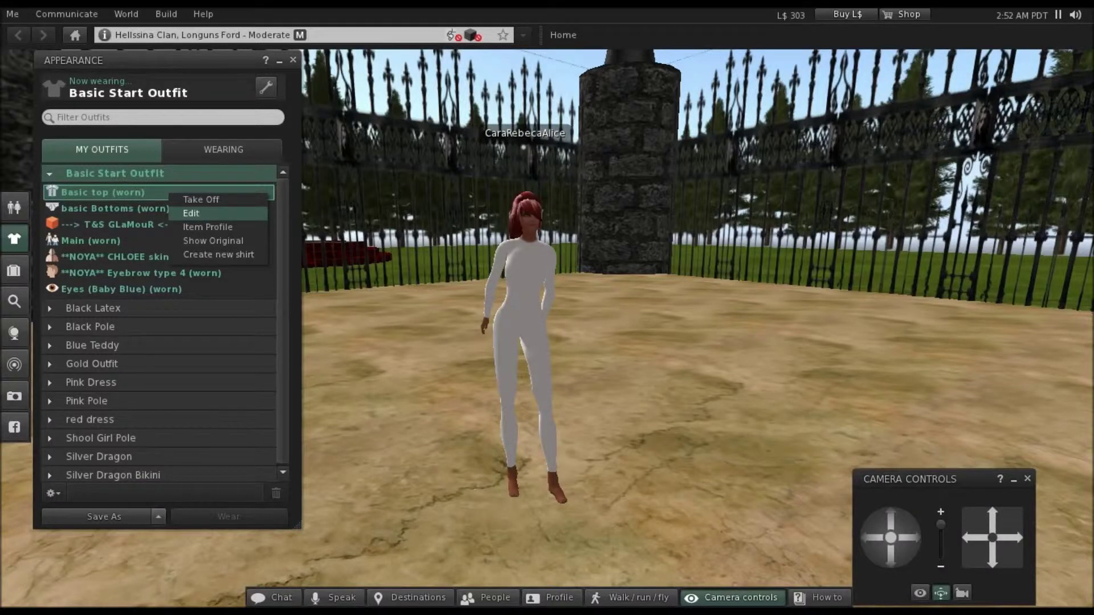
# Step: Edit the Basic top into a strapless cropped shirt: Sleeve Length 0, Shirt Bottom lowered
pyautogui.click(191, 213)
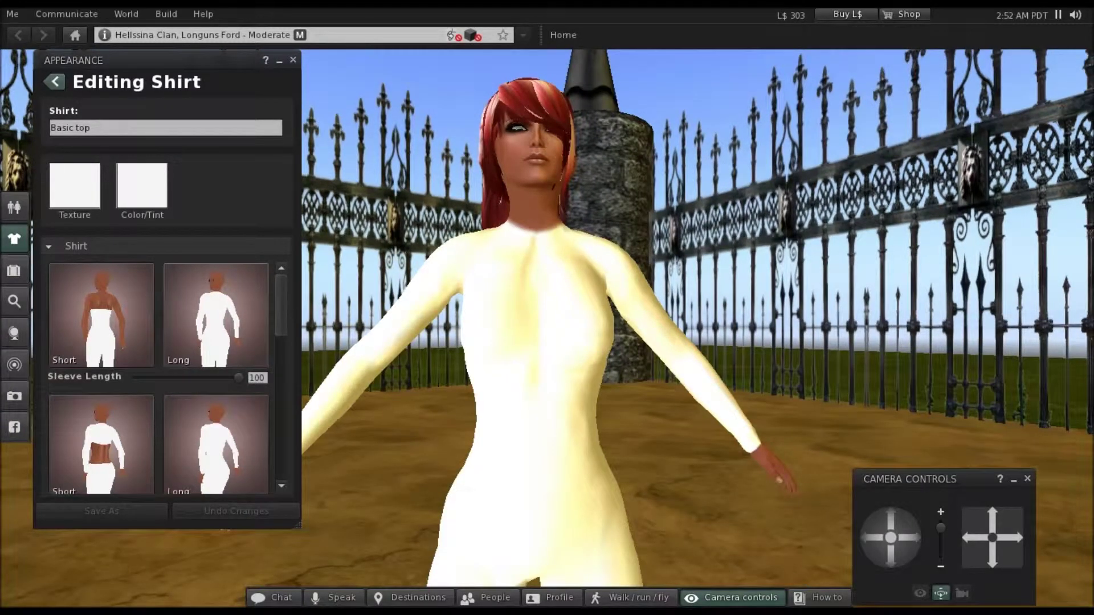
pyautogui.moveTo(238, 378); pyautogui.dragTo(130, 378)
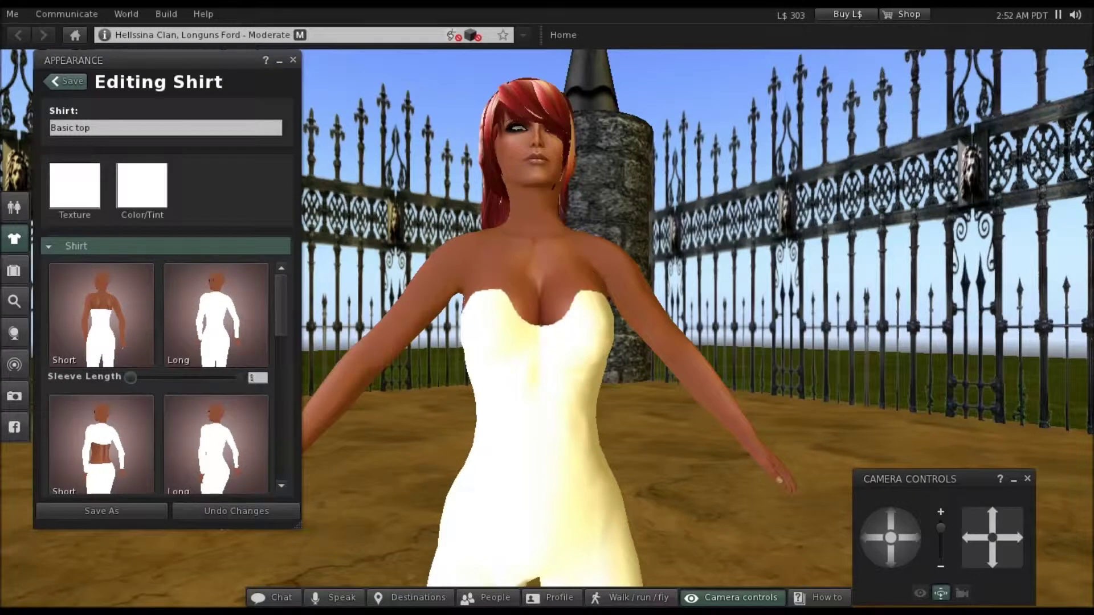
pyautogui.scroll(-3, 159, 376)
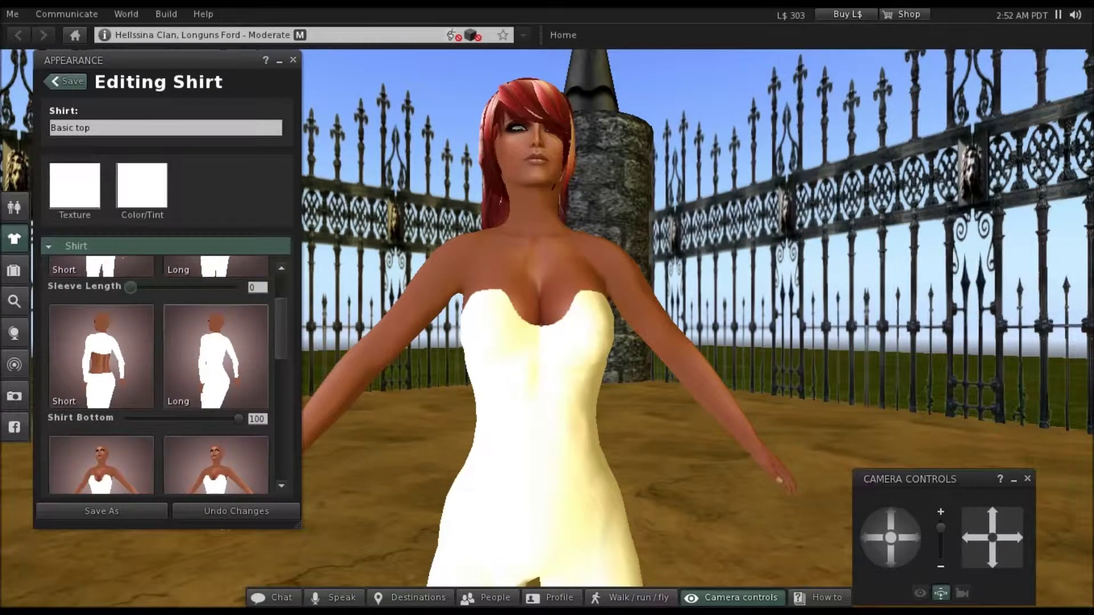
pyautogui.scroll(-1, 159, 376)
pyautogui.moveTo(238, 380)
pyautogui.mouseDown()
pyautogui.moveTo(140, 380)
pyautogui.moveTo(238, 380)
pyautogui.mouseUp()
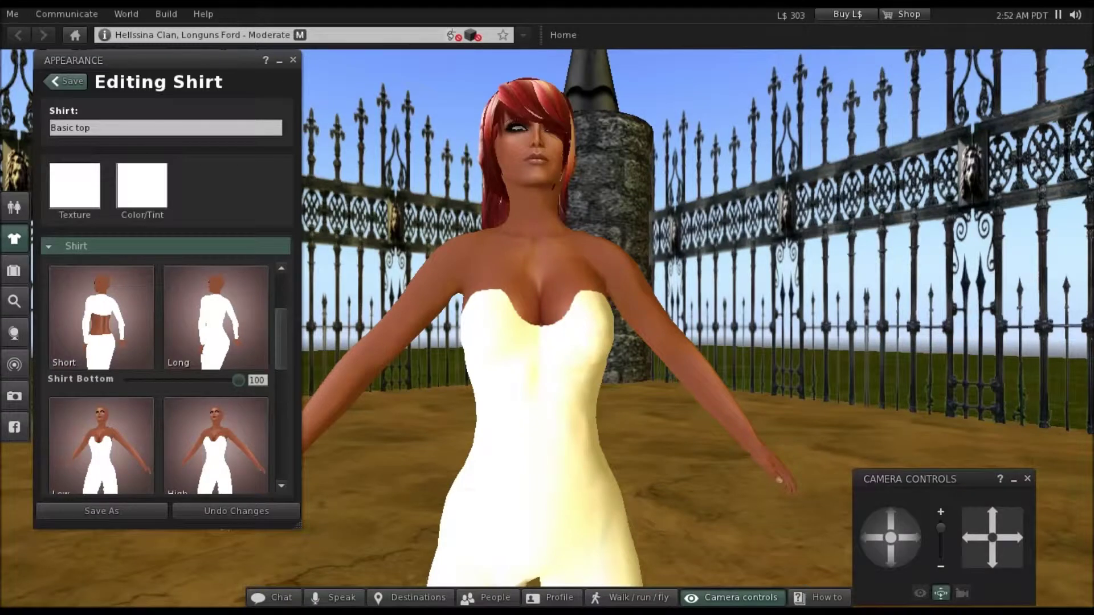
# Step: Apply the 'silver dragon' texture from inventory Textures to the shirt and choose Save As
pyautogui.click(75, 185)
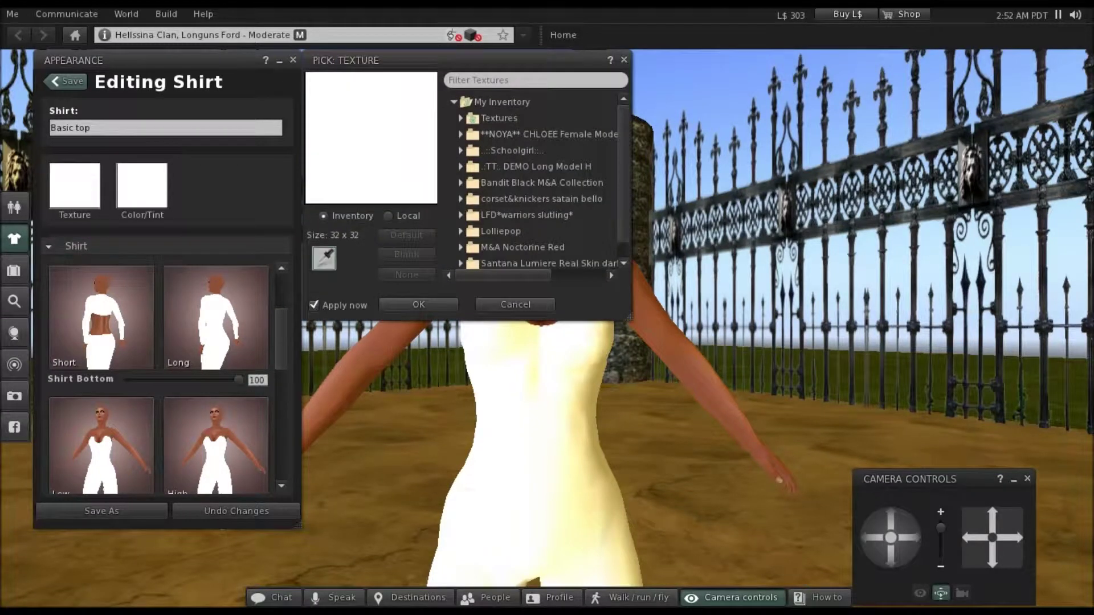
pyautogui.click(461, 118)
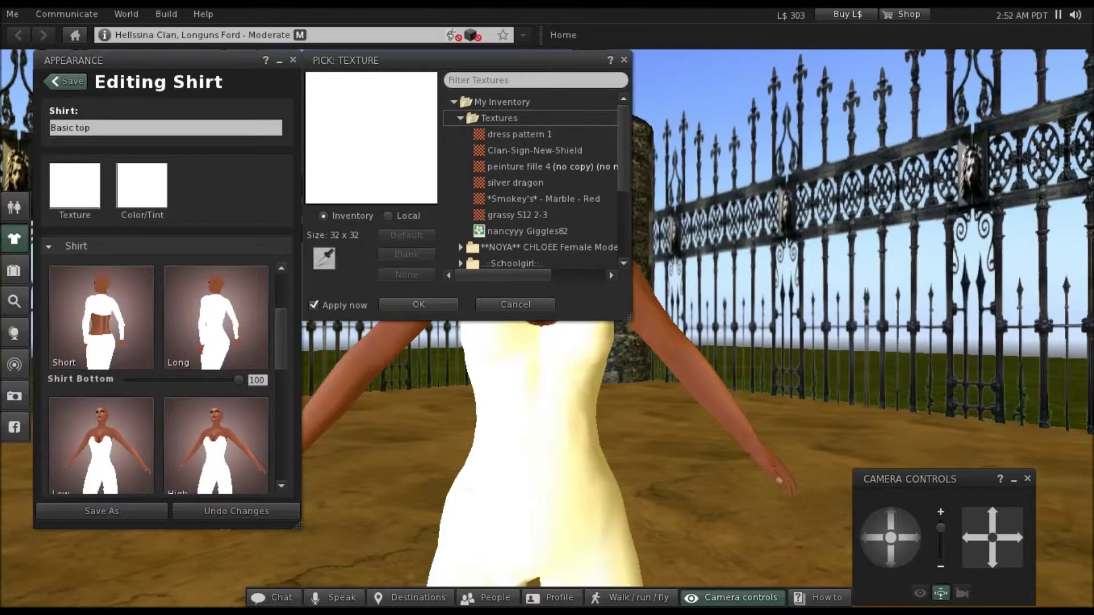
pyautogui.click(515, 182)
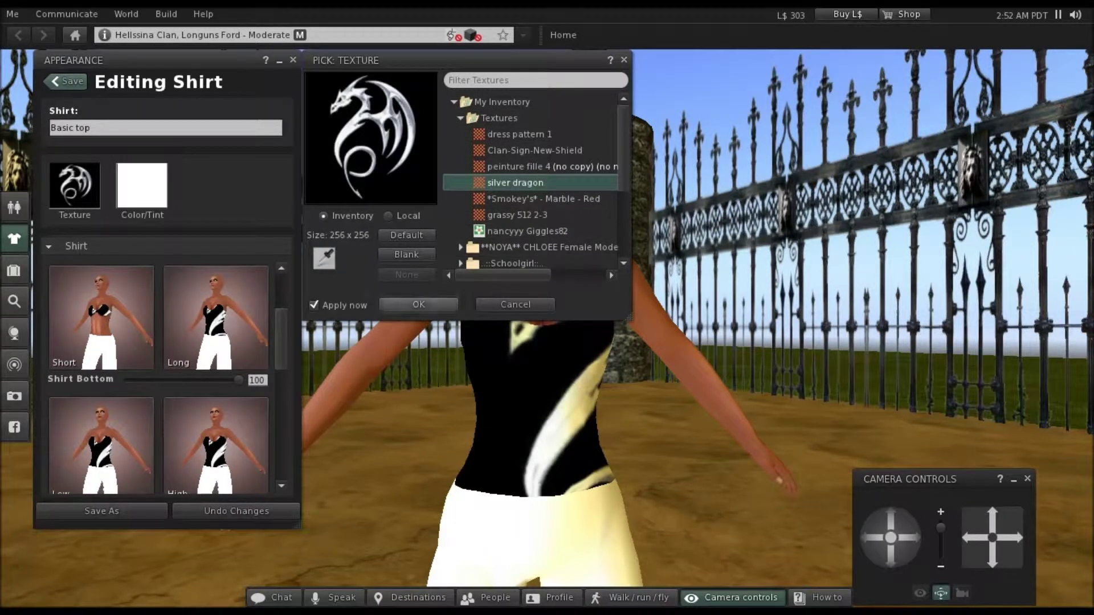
pyautogui.click(418, 304)
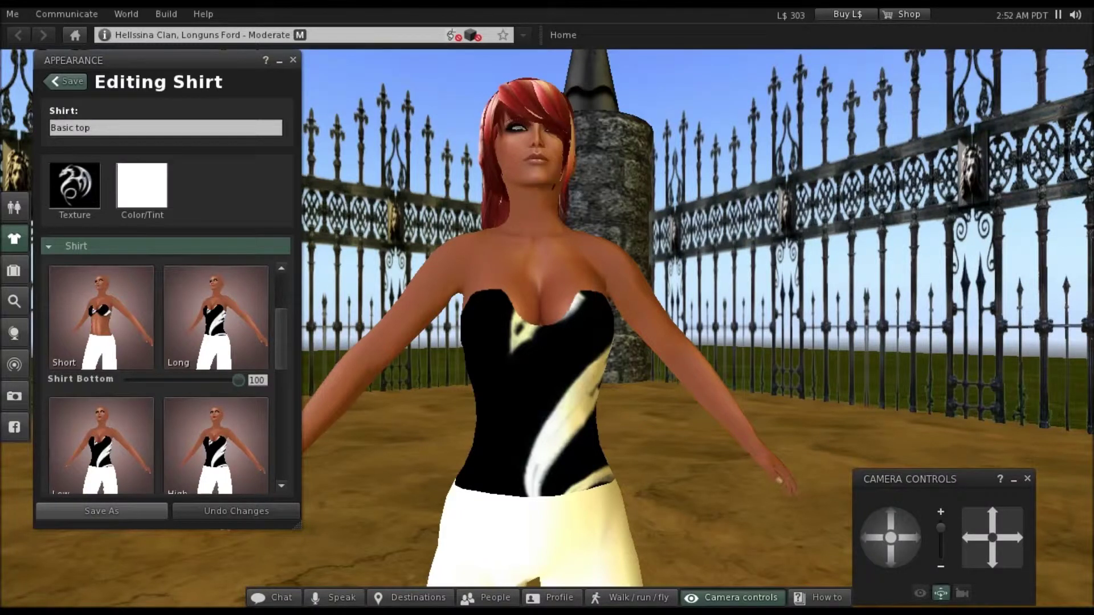
pyautogui.click(101, 511)
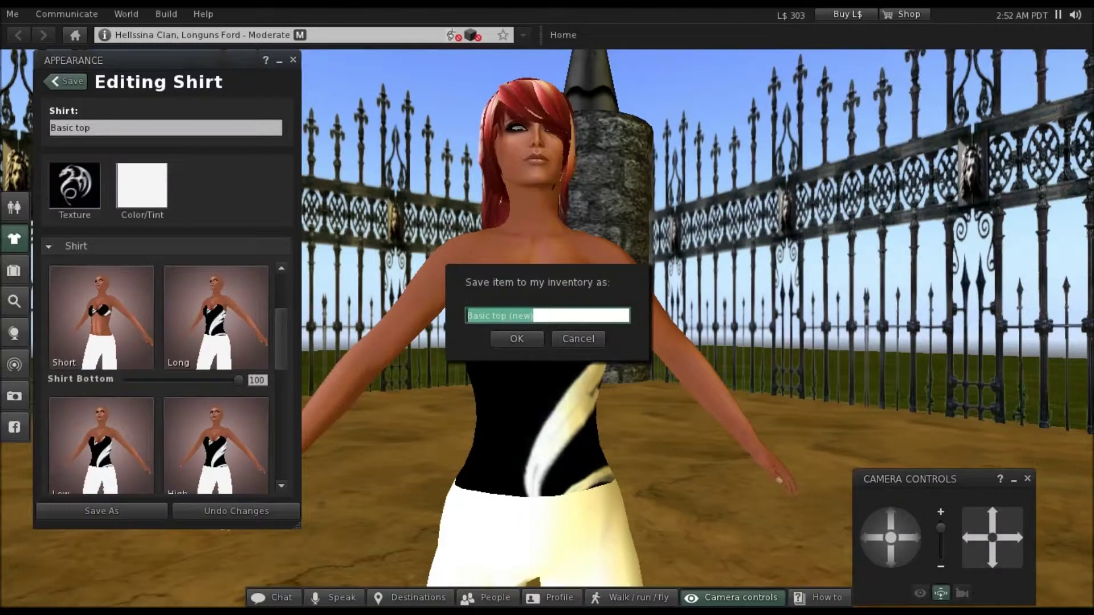
# Step: Name the retextured shirt 'Silver Dragon Swimsuit top' and save it
pyautogui.write('S')
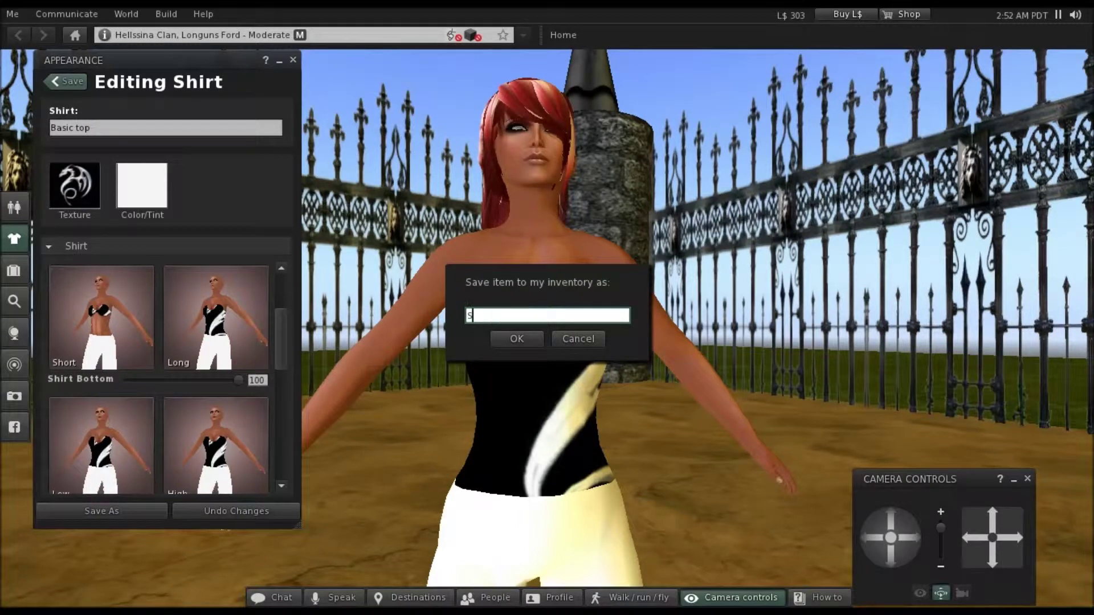
pyautogui.write('ilver Dragon Swimsuit')
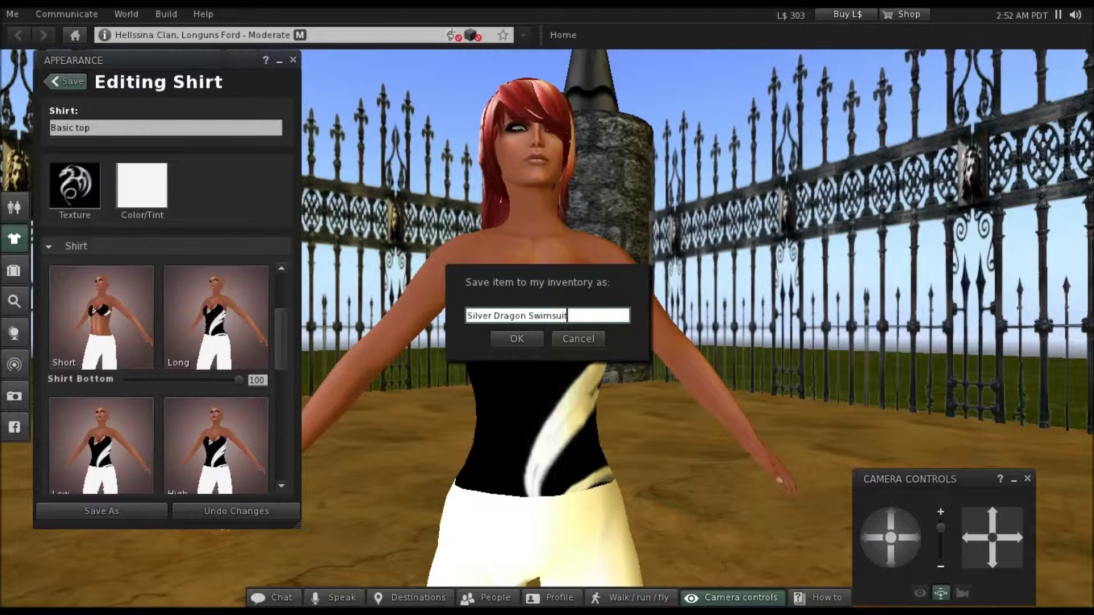
pyautogui.write(' top')
pyautogui.press('Return')
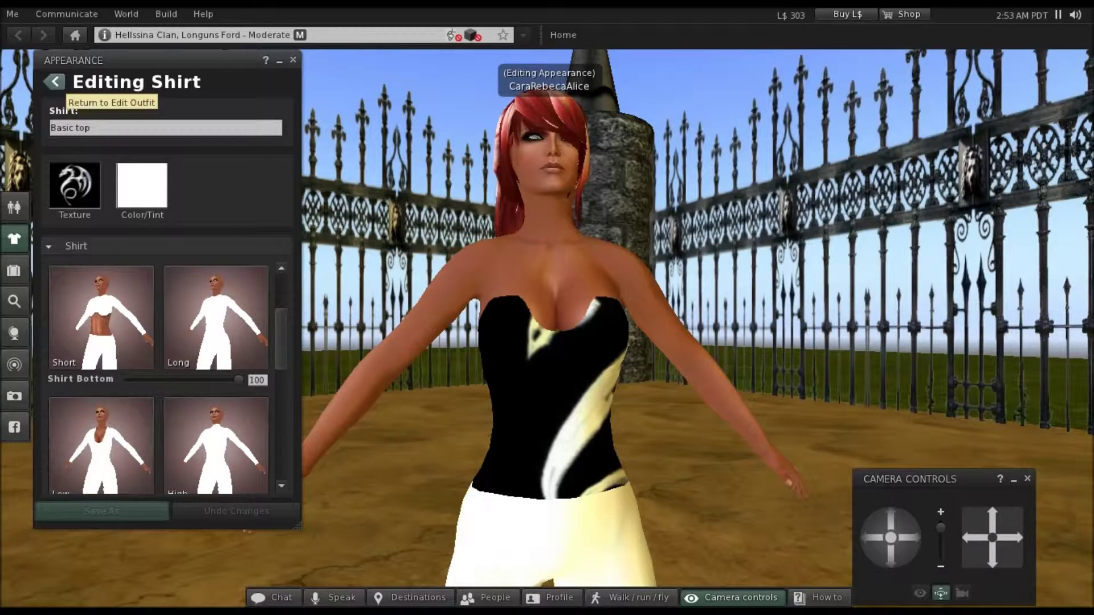
# Step: Open the basic Bottoms underpants from the outfit's Clothing list and set Pants Length to 0
pyautogui.click(55, 81)
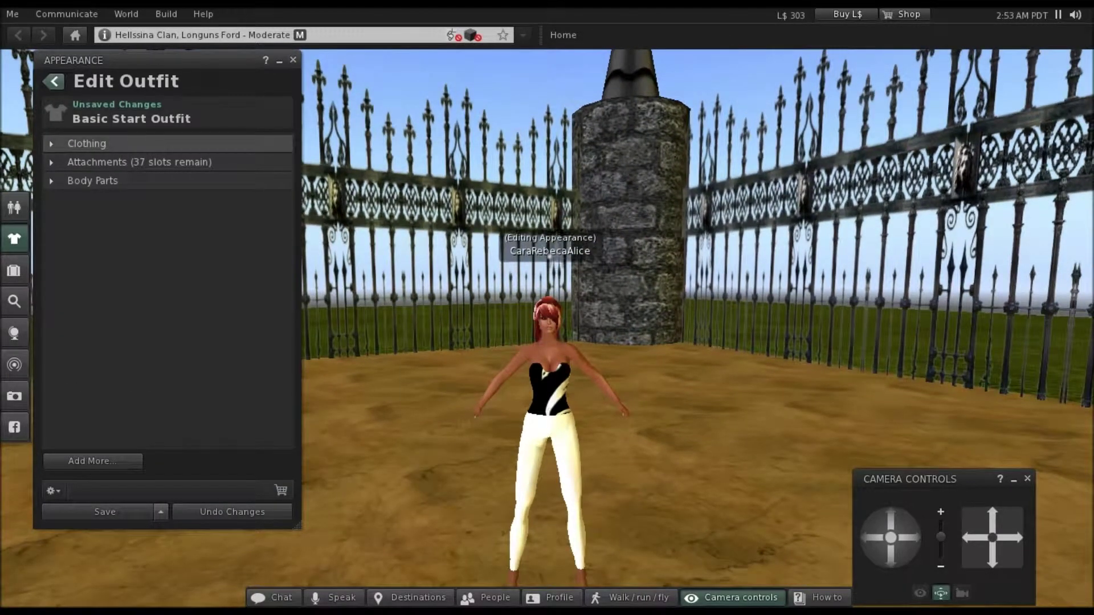
pyautogui.click(87, 144)
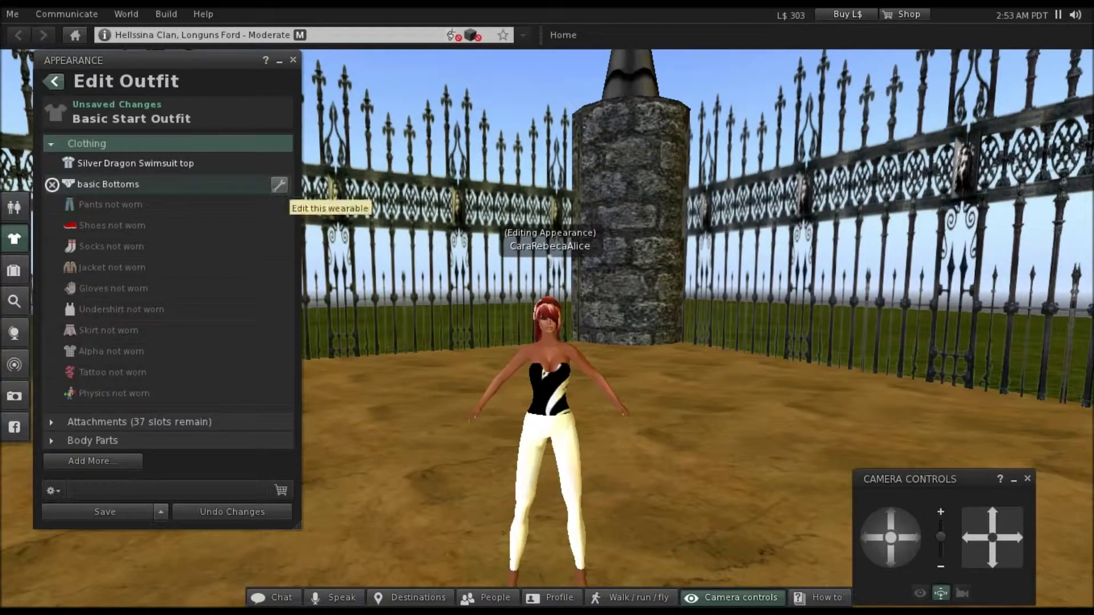
pyautogui.click(280, 185)
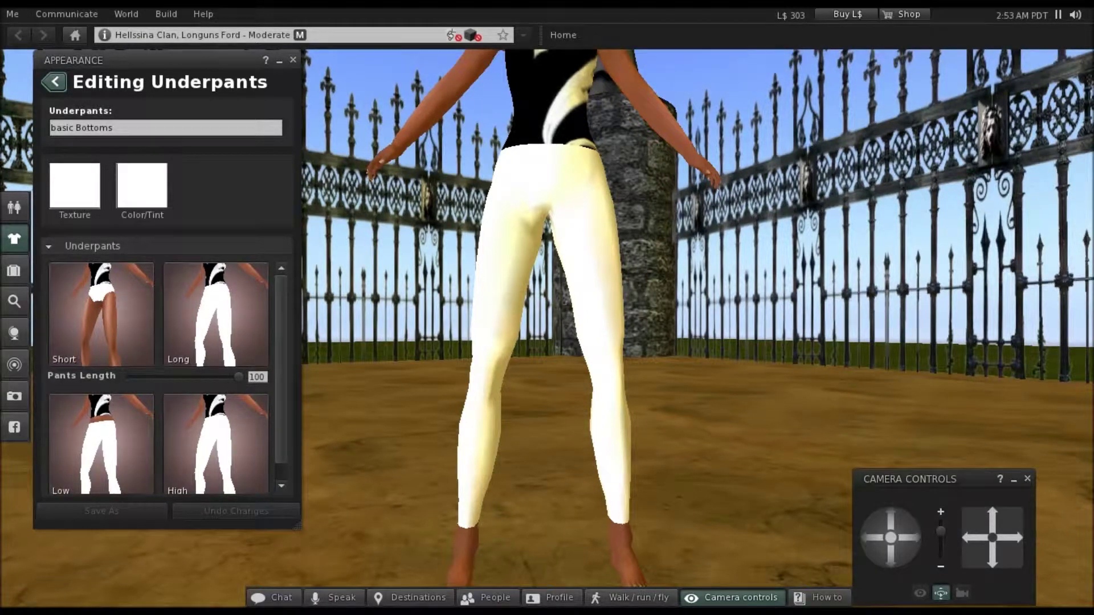
pyautogui.scroll(-1, 165, 376)
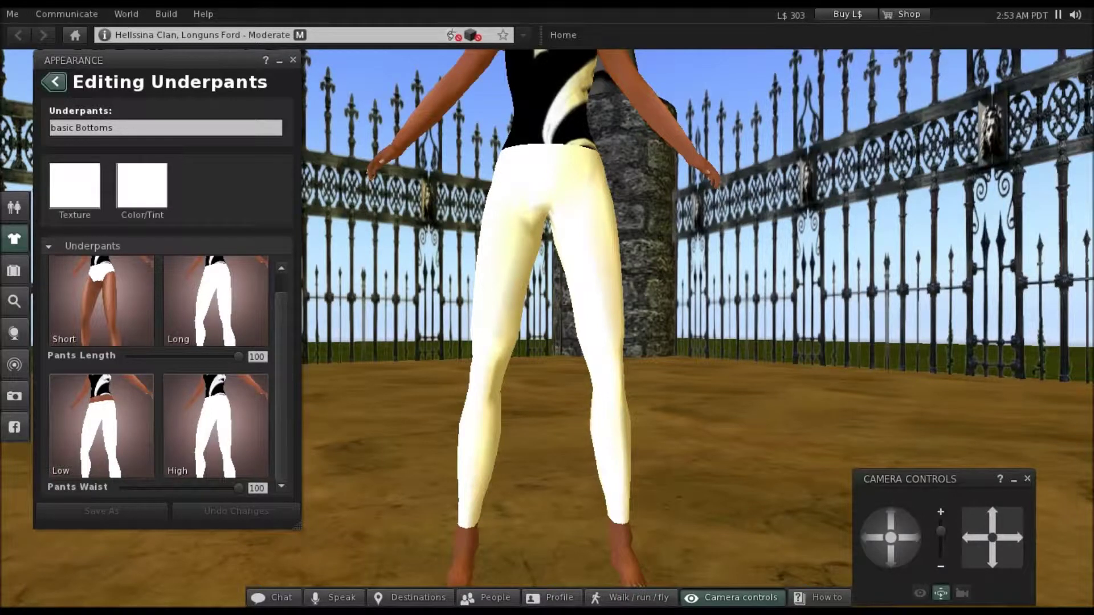
pyautogui.scroll(1, 166, 376)
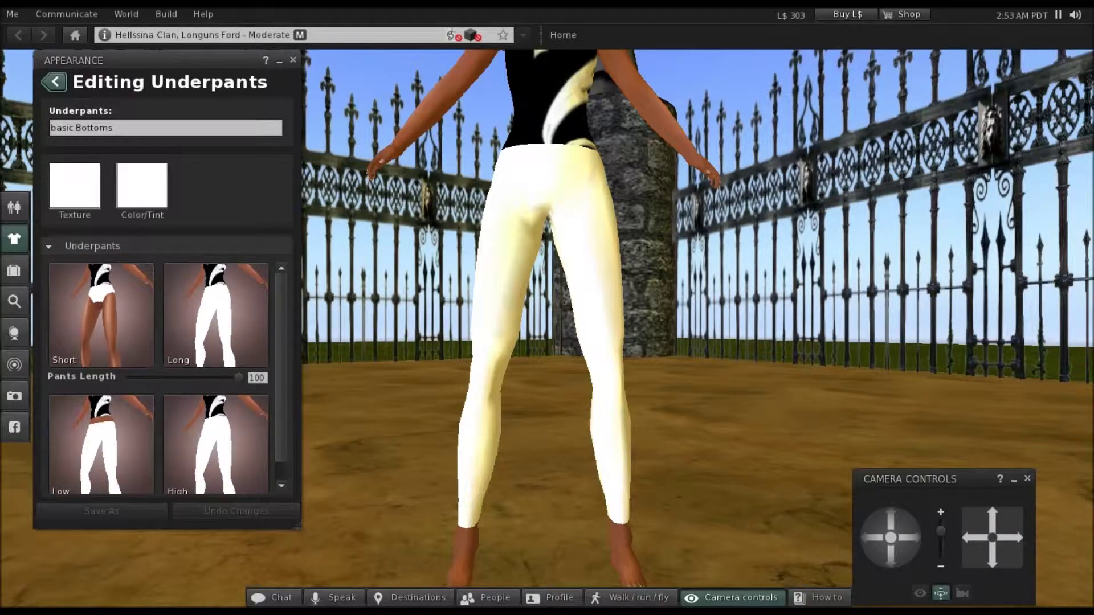
pyautogui.click(100, 315)
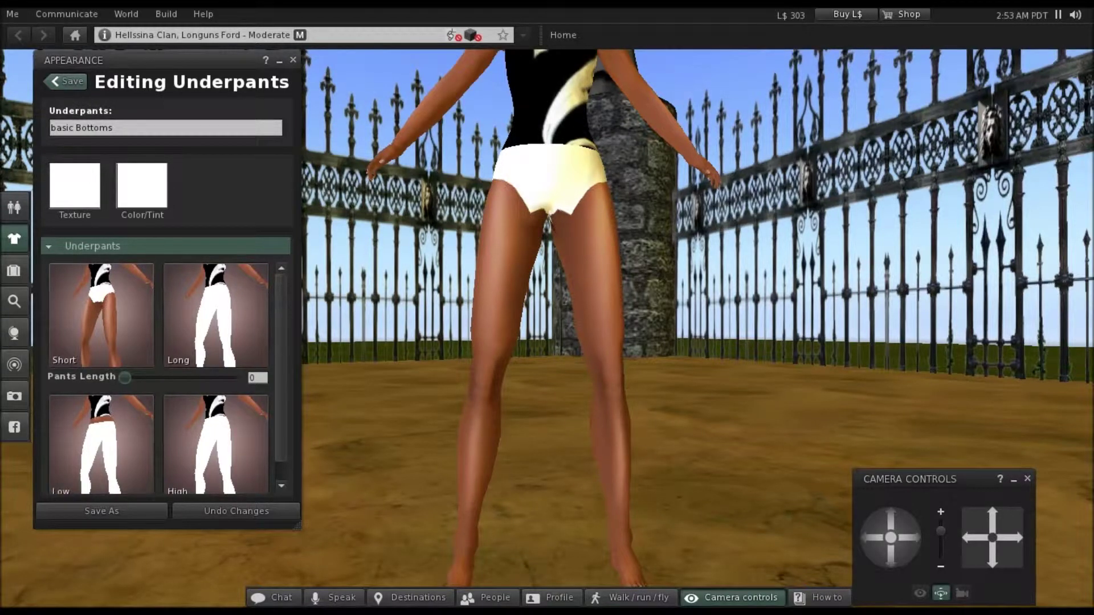
# Step: Give the underpants the 'silver dragon' texture from the inventory Textures folder
pyautogui.click(75, 185)
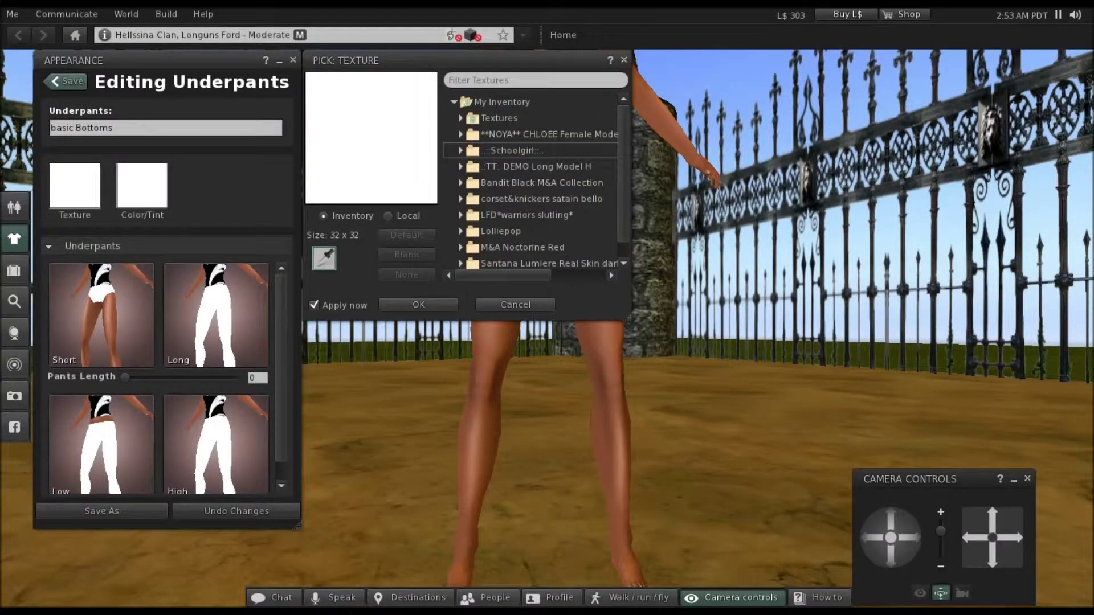
pyautogui.click(460, 118)
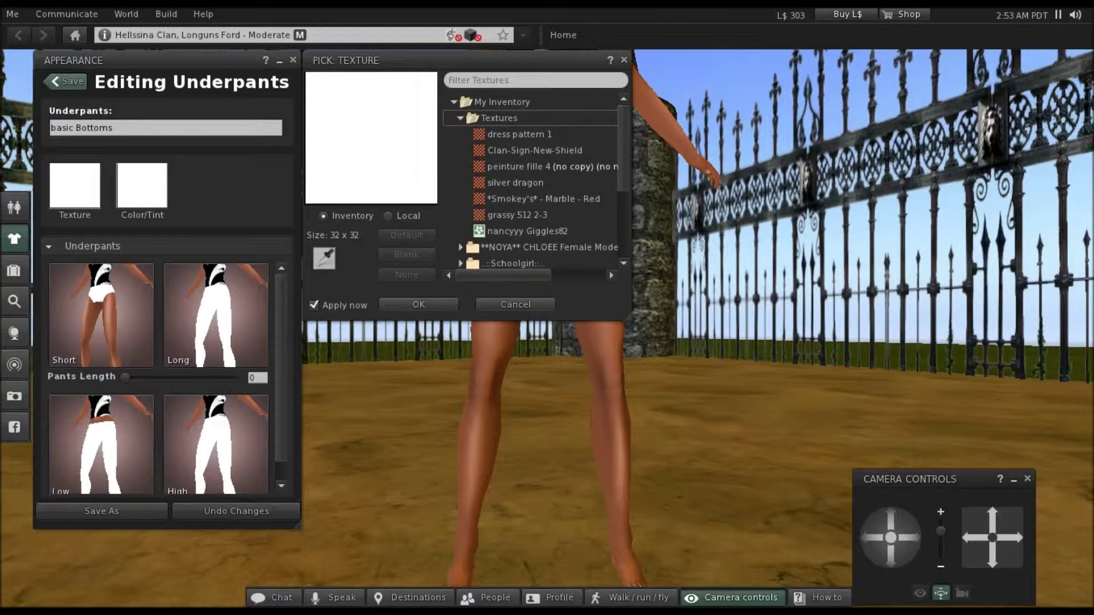
pyautogui.click(515, 182)
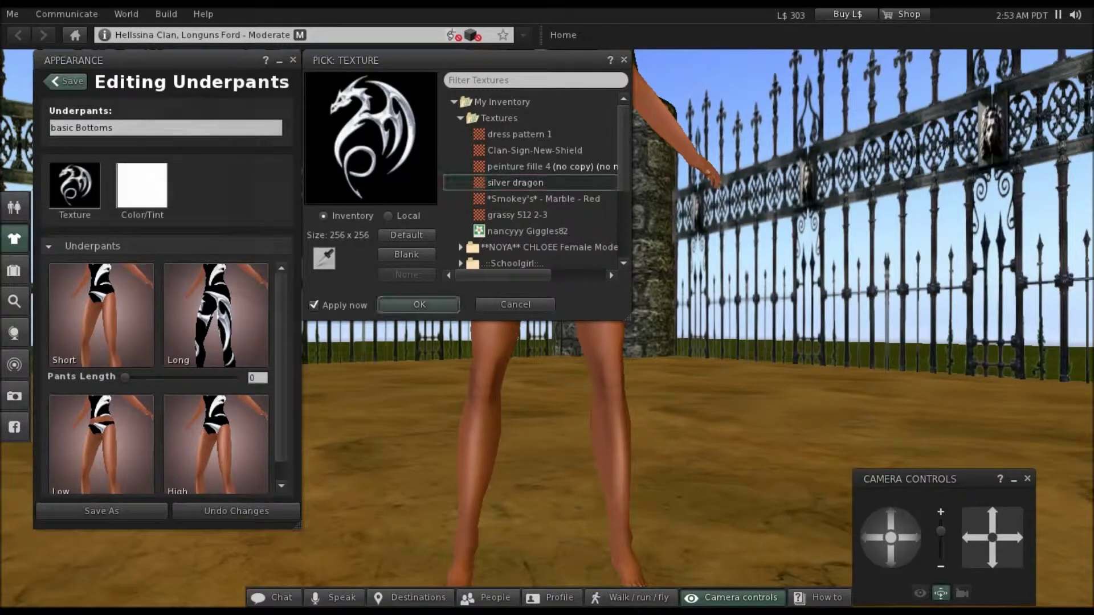
pyautogui.click(418, 304)
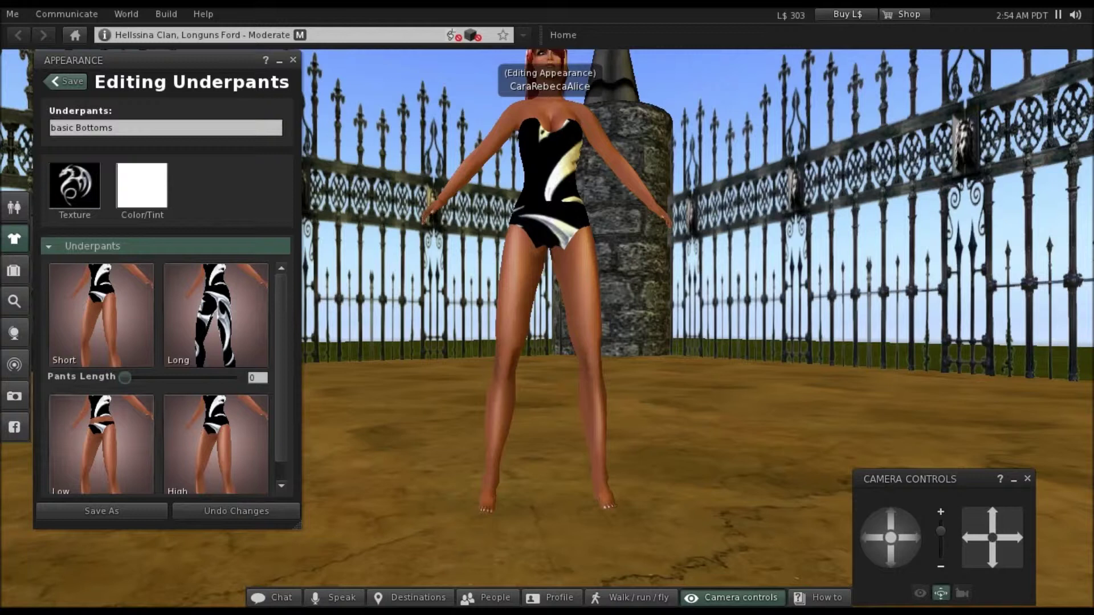
# Step: Save the dragon-textured underpants as a new item named 'Silver Dragon Swimsuit Bottoms'
pyautogui.click(101, 511)
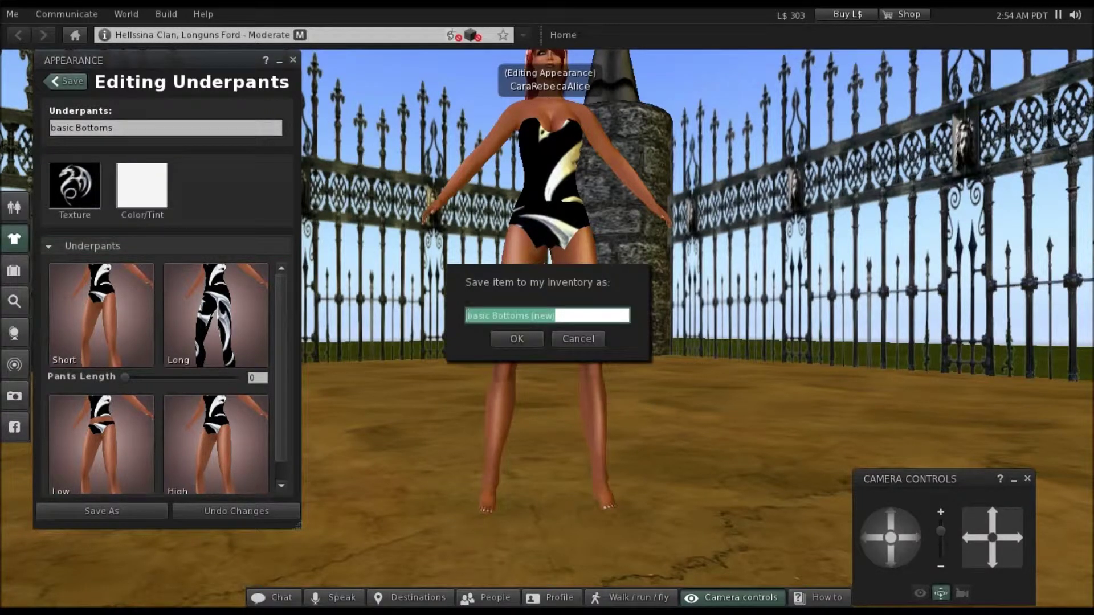
pyautogui.press('BackSpace')
pyautogui.write('Silver D')
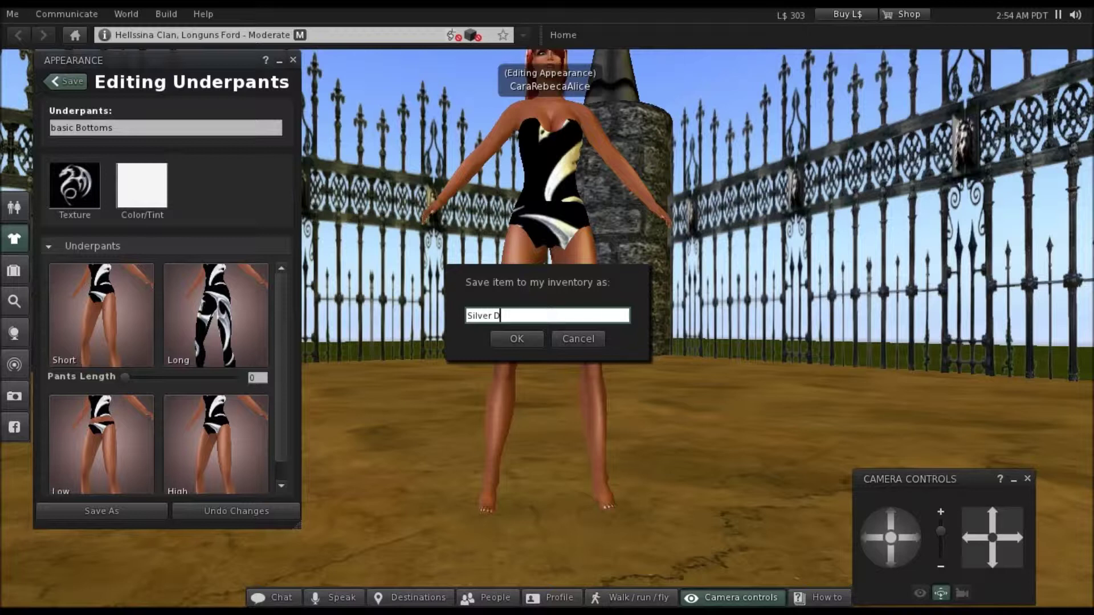
pyautogui.write('ragon Swimsuit Bottoms')
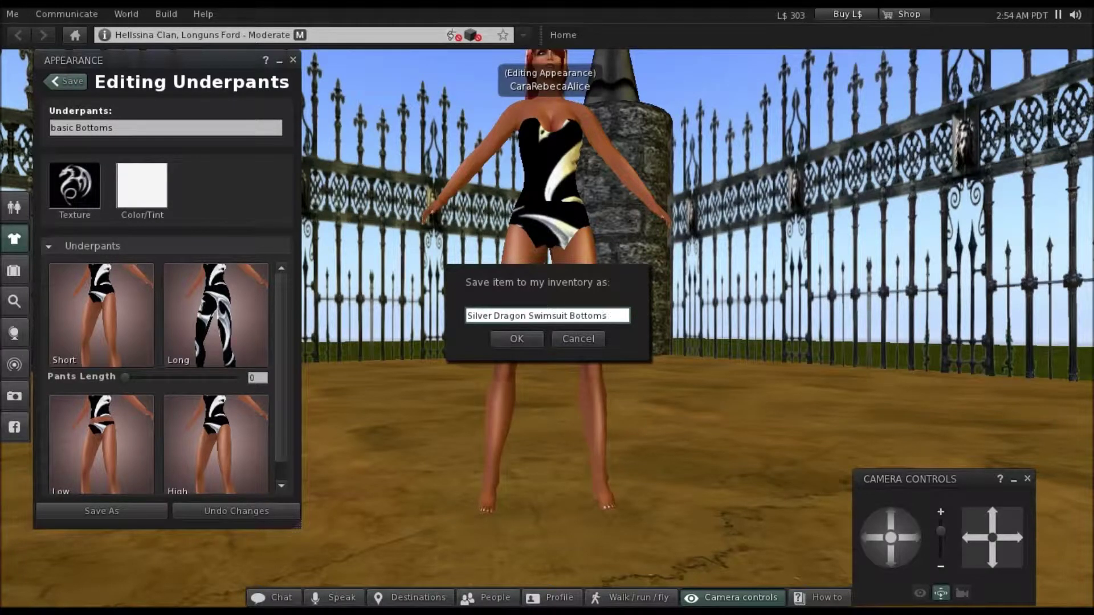
pyautogui.press('Return')
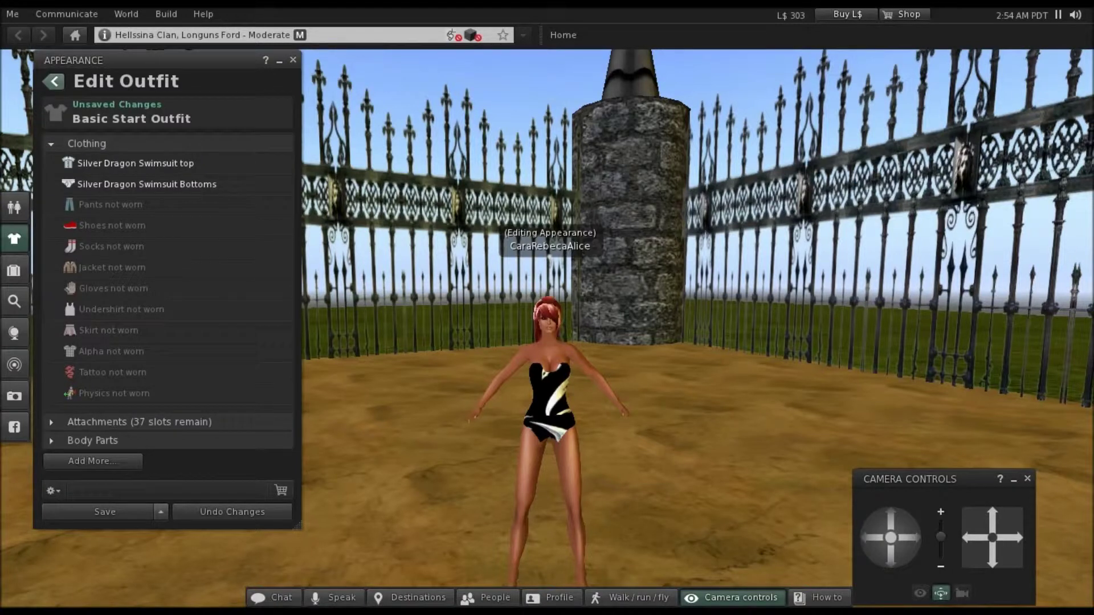
# Step: Save the current look as a new outfit 'Silver Dragon Swimsuit', correcting the 'Simsuit' typo
pyautogui.moveTo(171, 163)
pyautogui.click(161, 512)
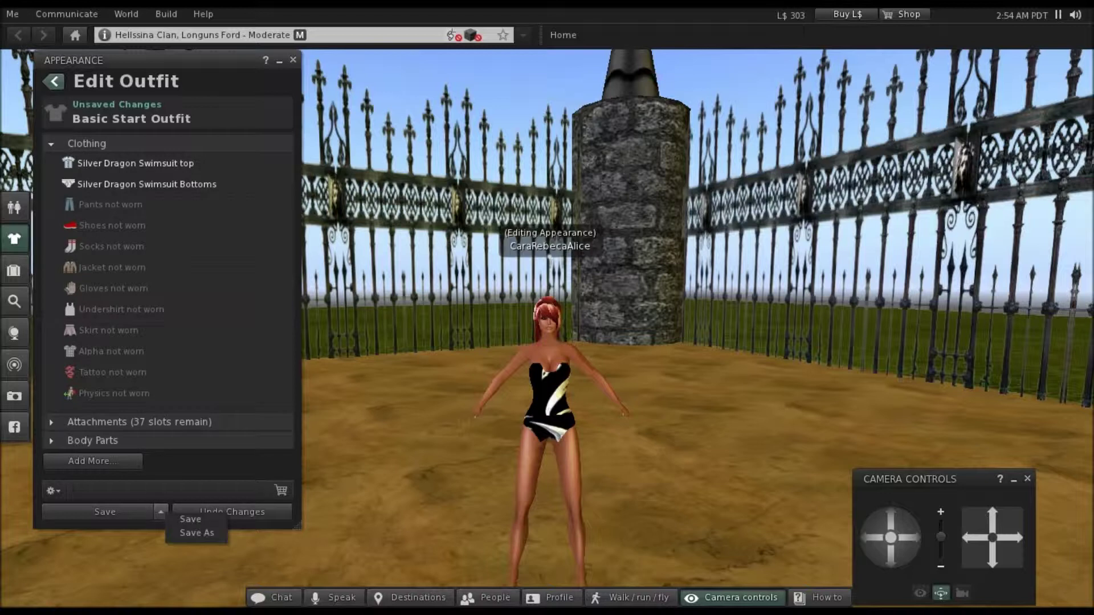
pyautogui.click(197, 533)
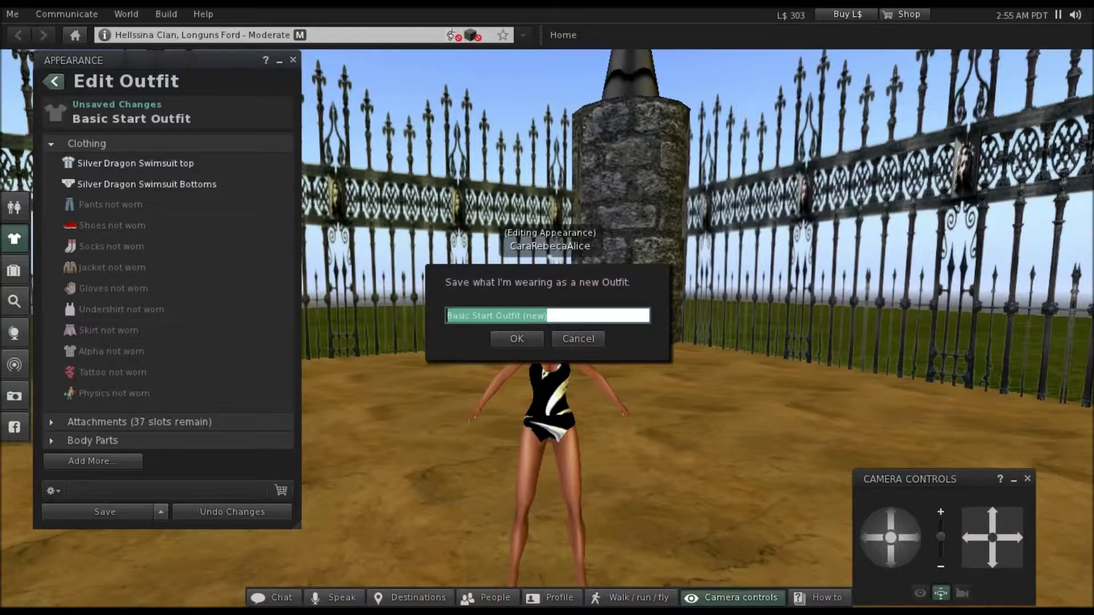
pyautogui.press('BackSpace')
pyautogui.write('Silver')
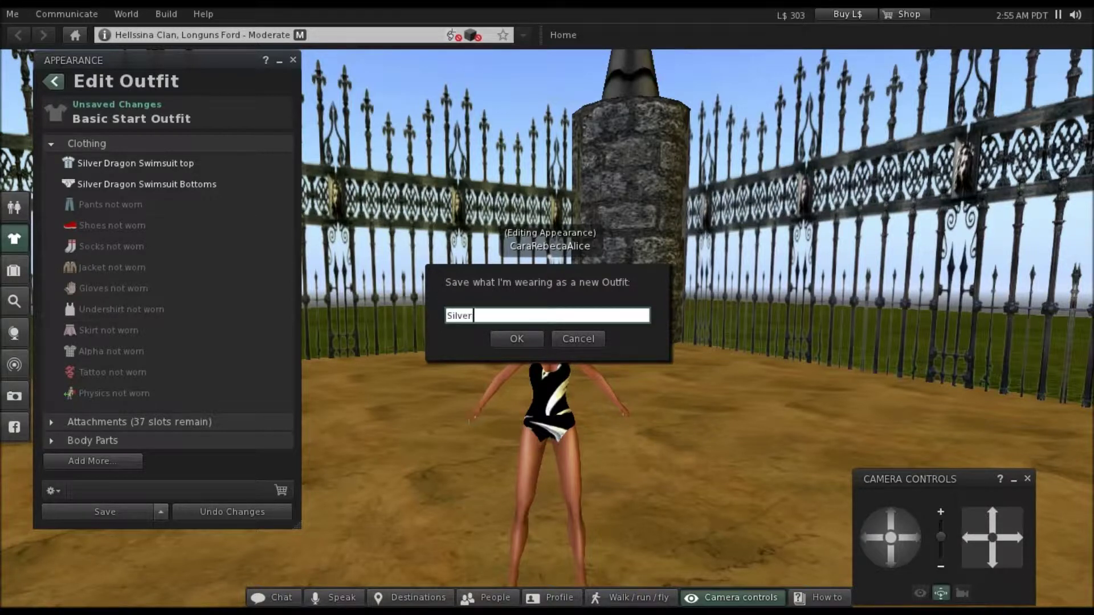
pyautogui.write(' Dragon Simsuit')
pyautogui.click(513, 316)
pyautogui.write('w')
pyautogui.press('Tab')
pyautogui.press('Return')
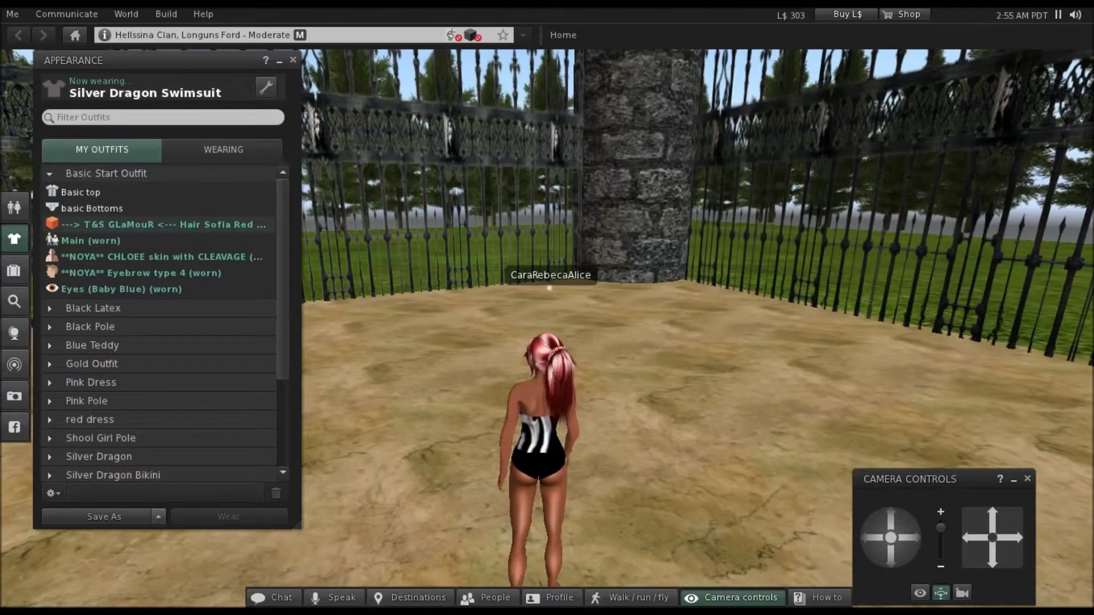
# Step: Replace the current outfit with Basic Start Outfit
pyautogui.click(105, 173)
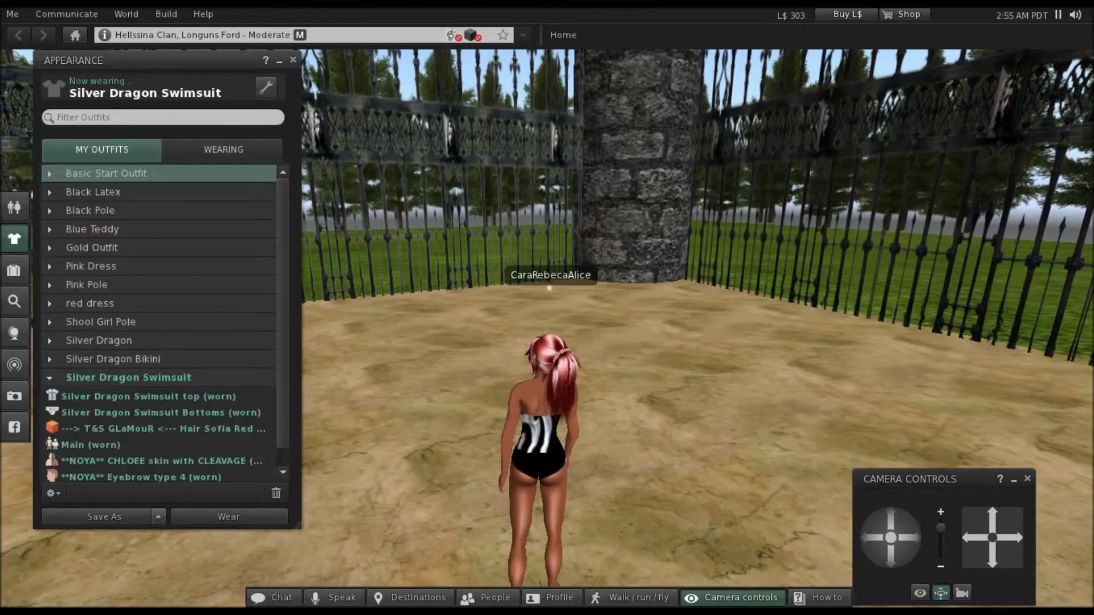
pyautogui.click(129, 378)
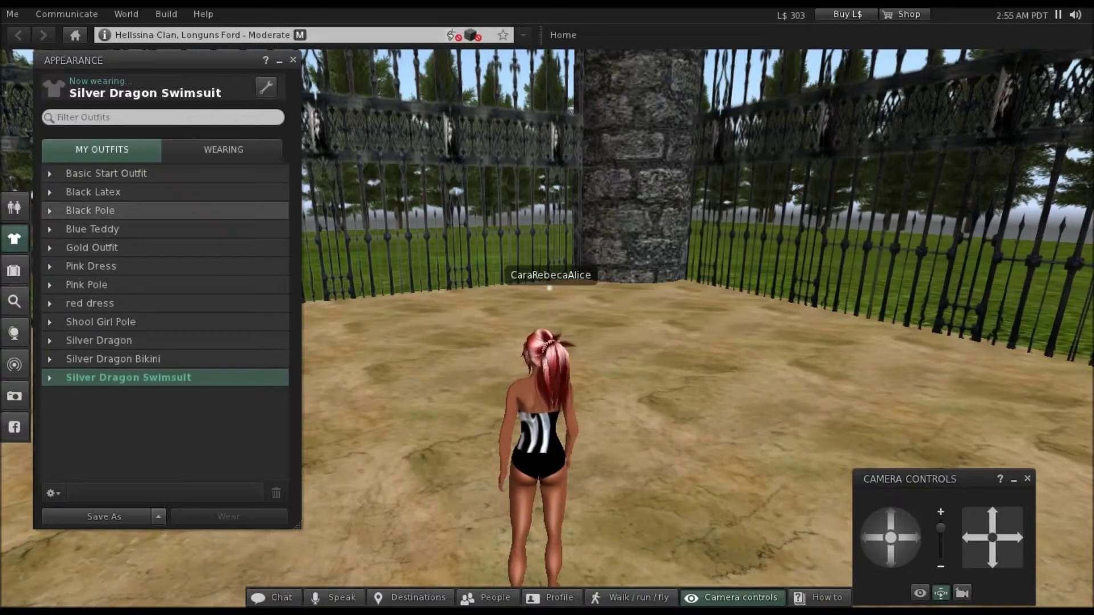
pyautogui.click(164, 173)
pyautogui.rightClick(164, 174)
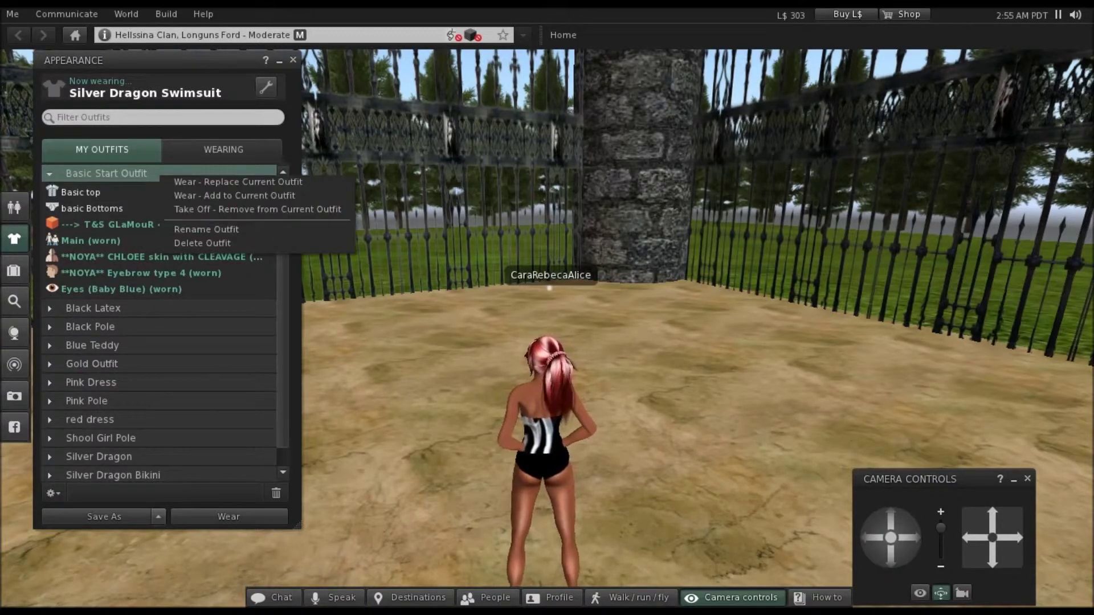
pyautogui.click(228, 182)
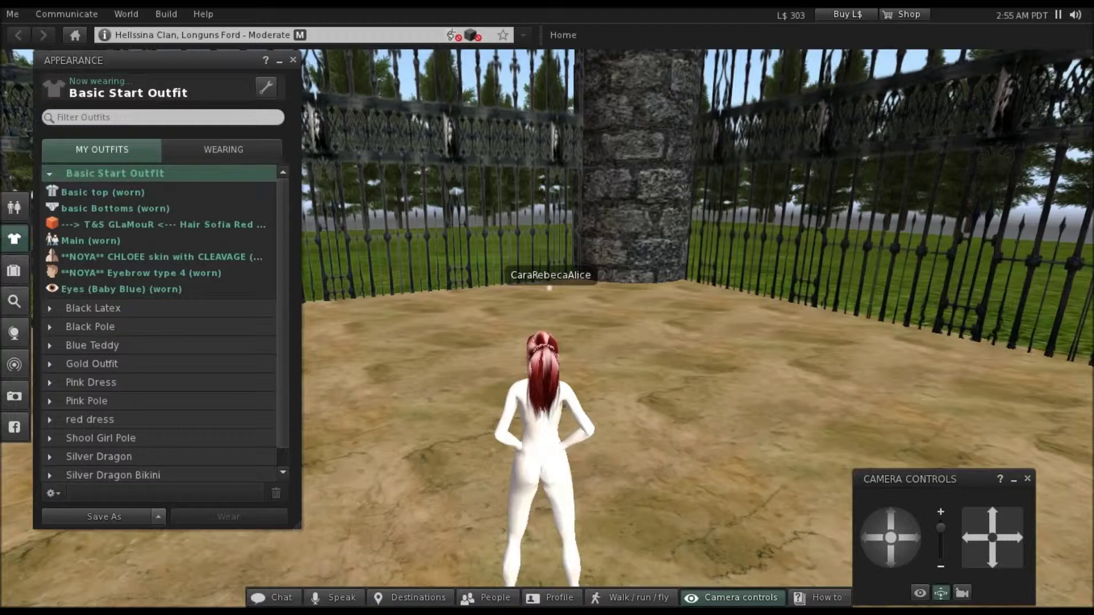
# Step: Replace the current outfit with the saved Silver Dragon Swimsuit outfit
pyautogui.click(114, 173)
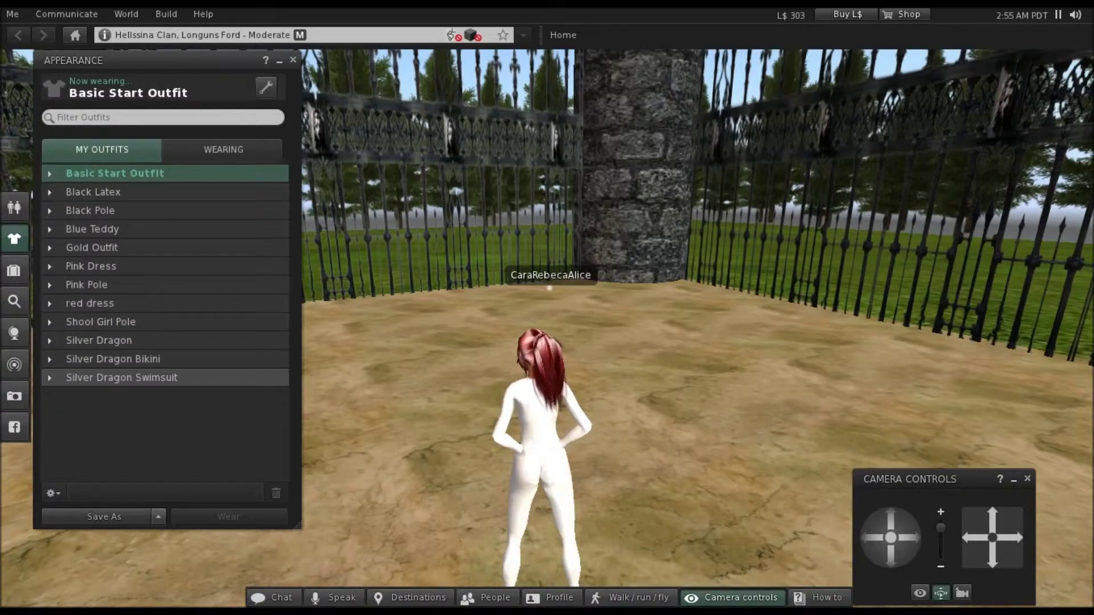
pyautogui.click(205, 378)
pyautogui.rightClick(206, 380)
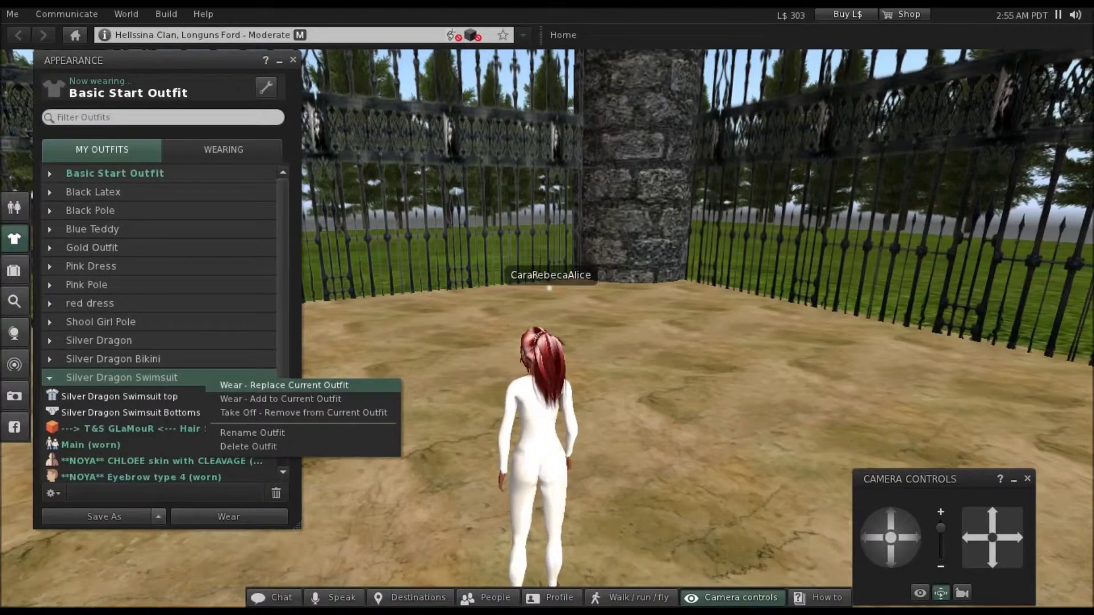
pyautogui.click(283, 385)
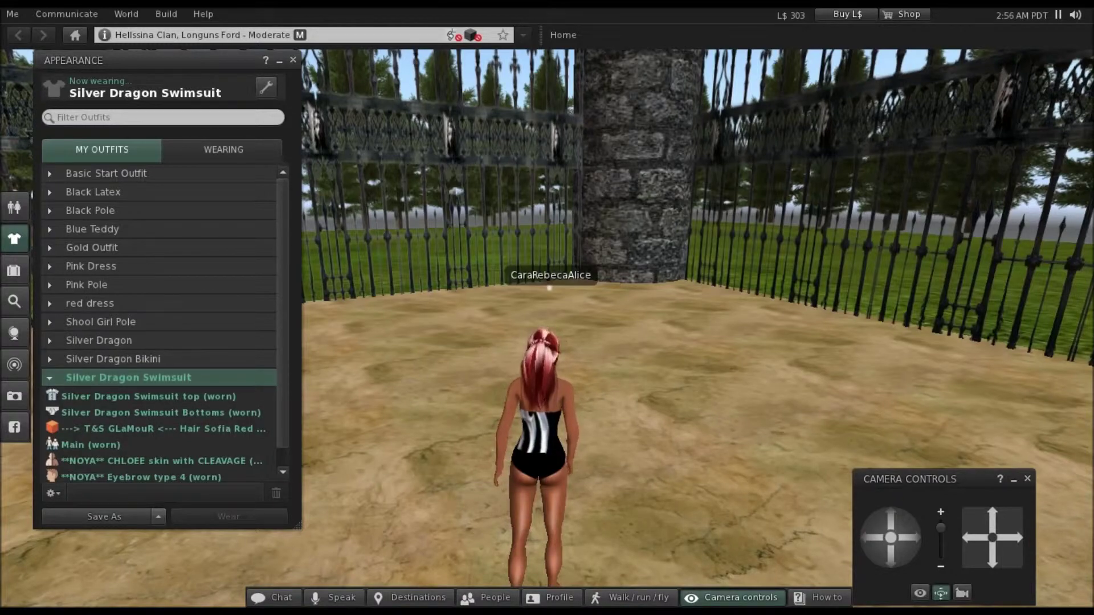
# Step: Orbit the camera around the avatar and pull back to view the dragon swimsuit
pyautogui.hotkey('ctrl', 'alt', 'Left')
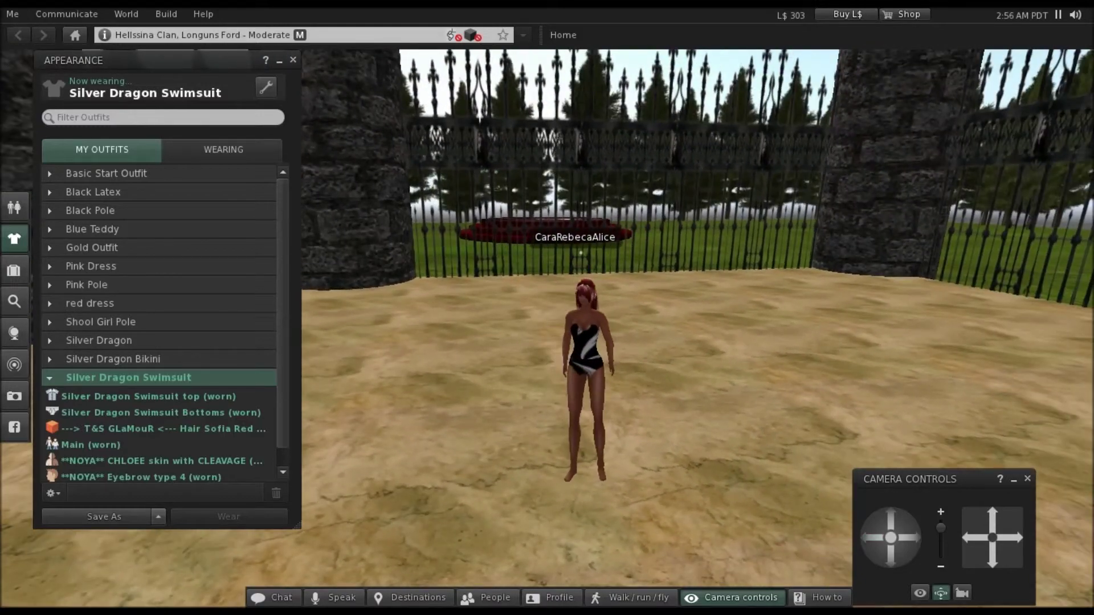
pyautogui.hotkey('ctrl', 'alt', 'Up')
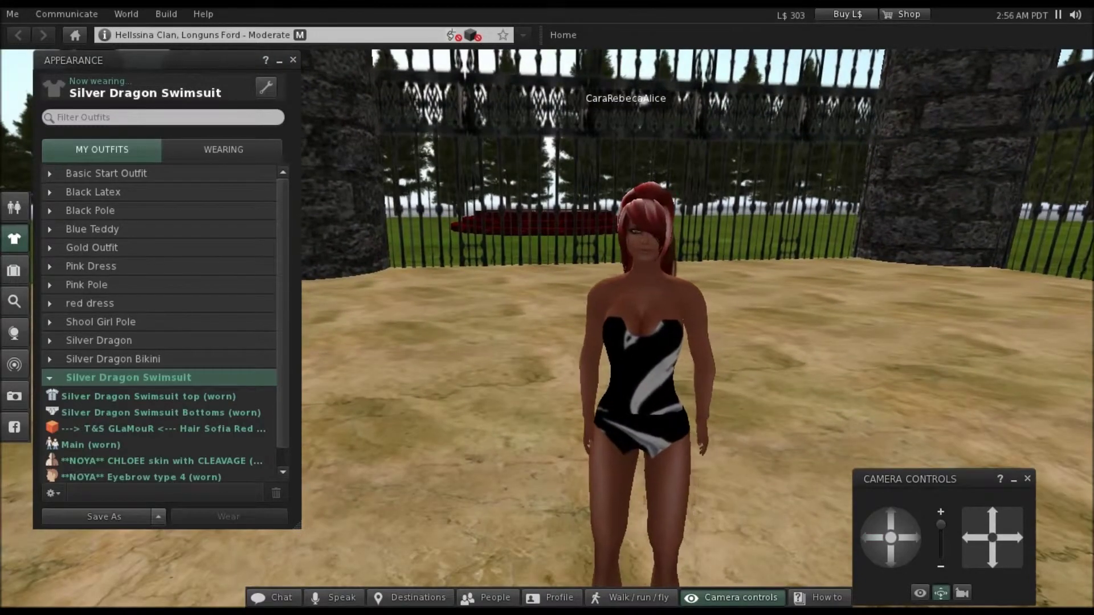
pyautogui.hotkey('ctrl', 'alt', 'Down')
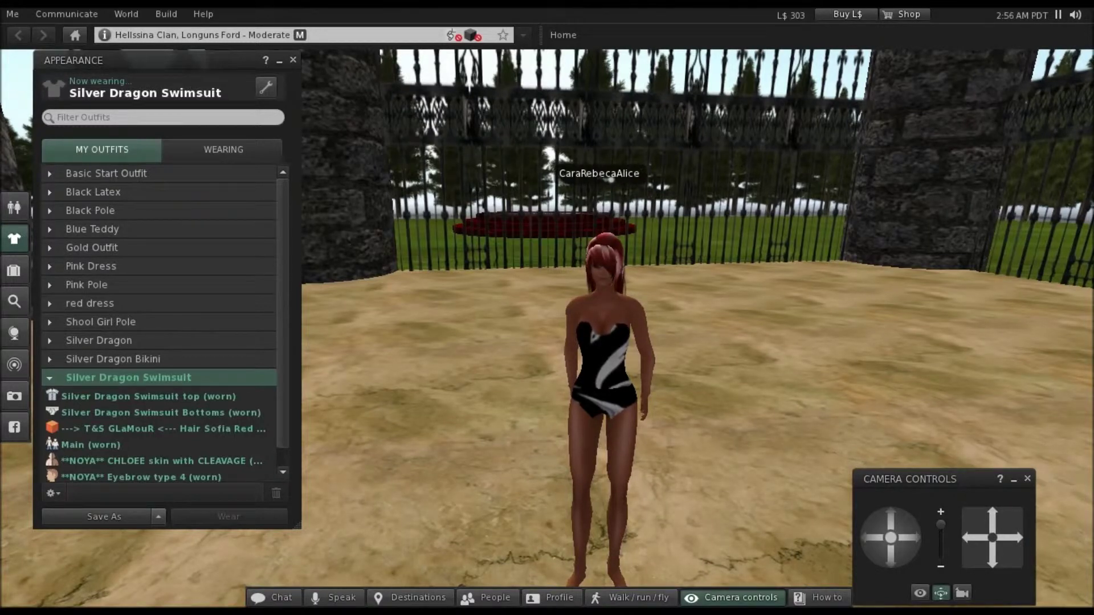
pyautogui.hotkey('ctrl', 'alt', 'Down')
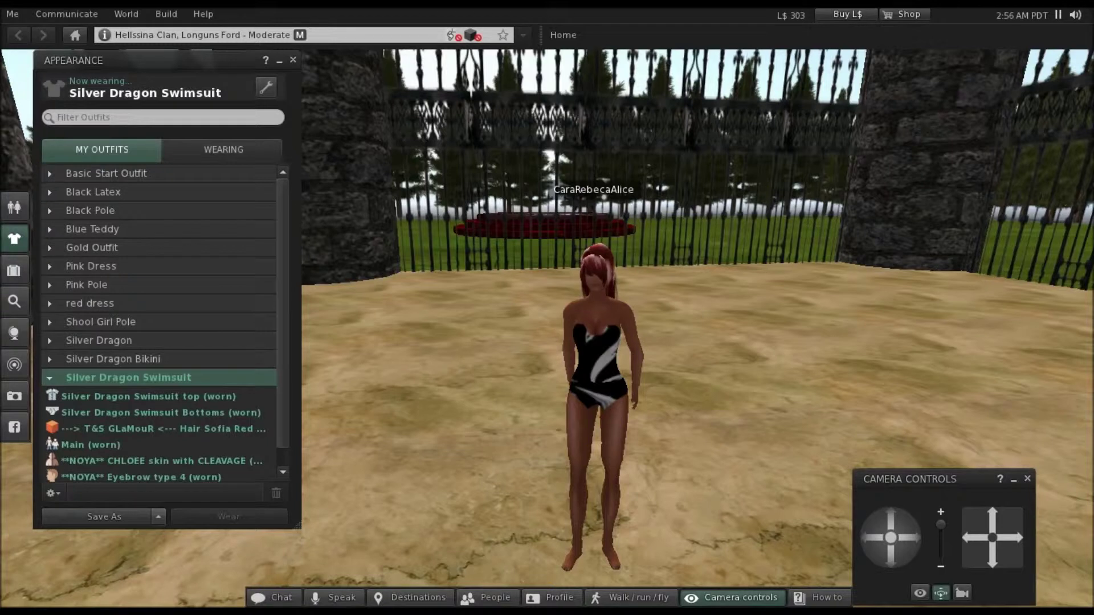